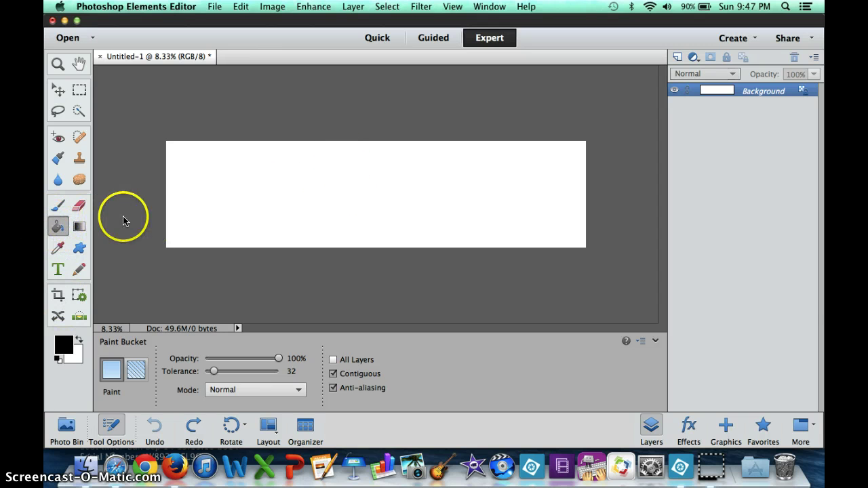
- Fill the blank canvas with the black foreground colour using the Paint Bucket
click(234, 188)
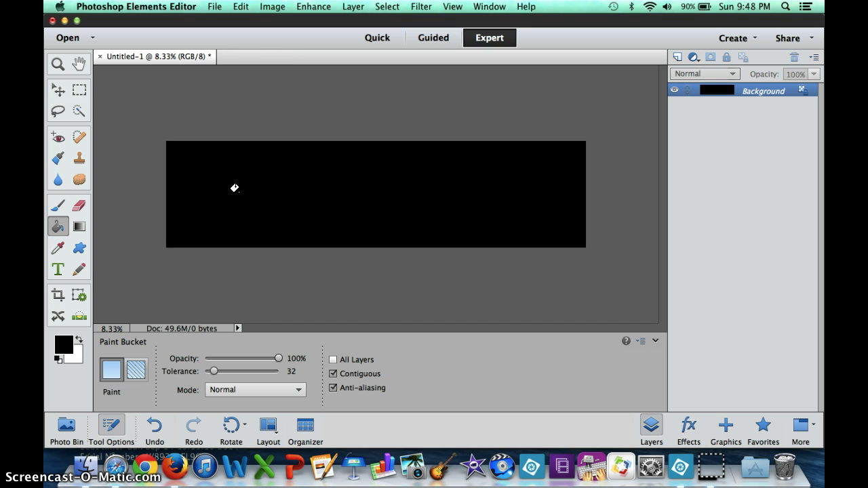
- Set the foreground colour to bright red (f7090e) and fill the whole canvas with it using the Paint Bucket
click(64, 348)
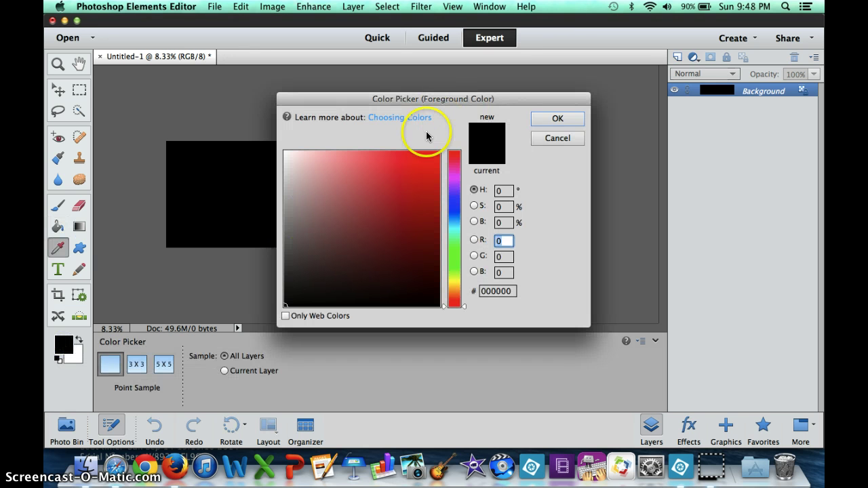
click(453, 235)
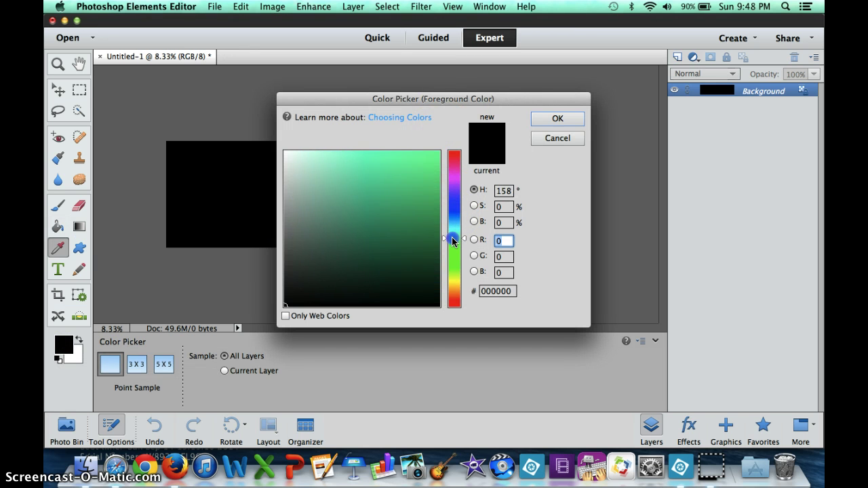
mouse_move(453, 241)
mouse_down()
mouse_move(451, 264)
mouse_move(454, 160)
mouse_up()
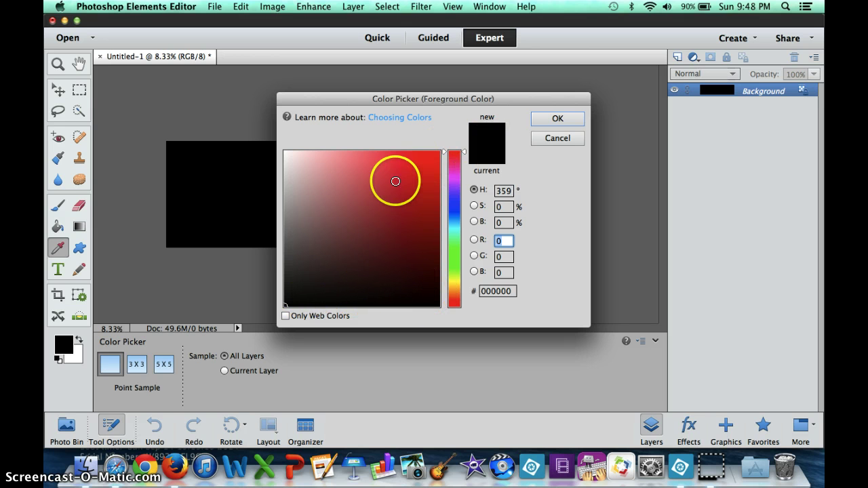
click(433, 155)
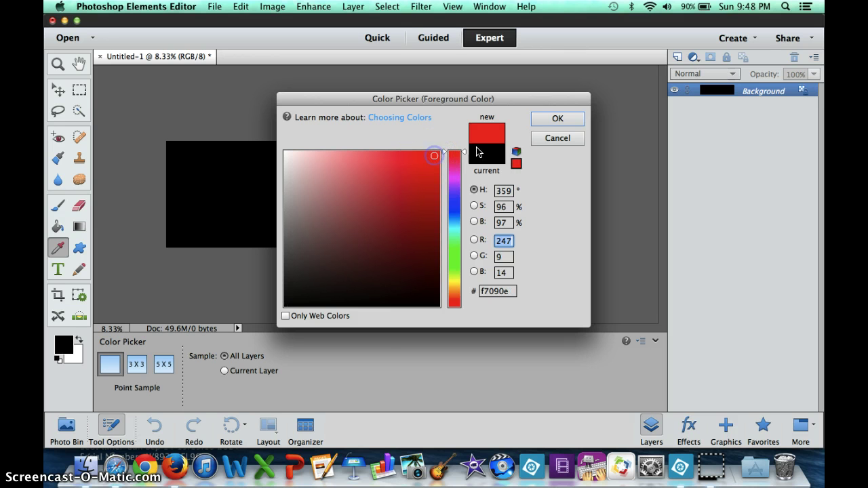
click(557, 118)
key(k)
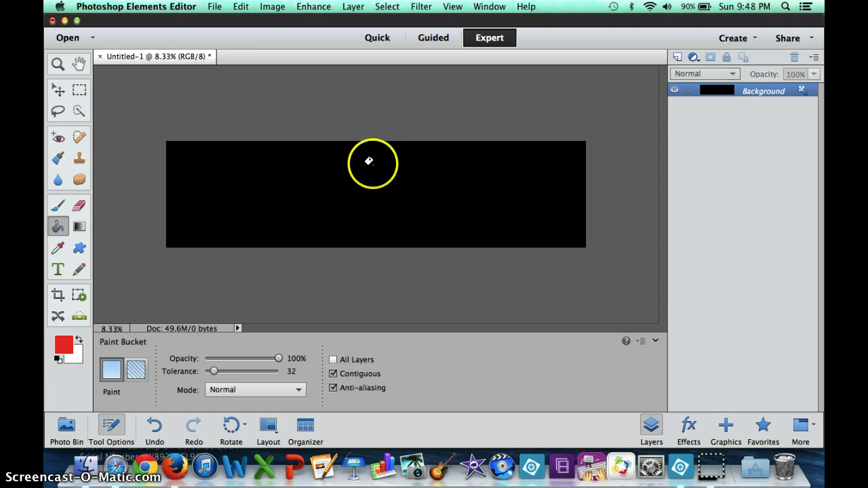
click(350, 177)
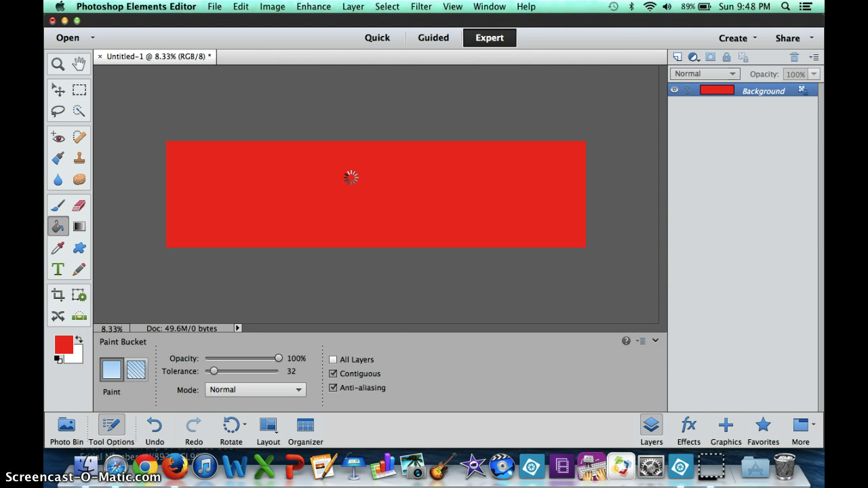
- Switch the Paint Bucket to pattern fill with 100% opacity and a tolerance of 30
click(141, 370)
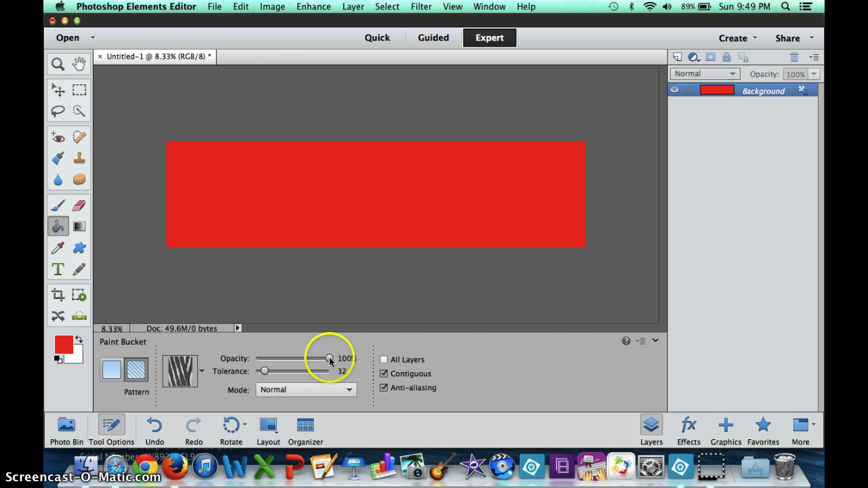
drag(329, 361, 294, 364)
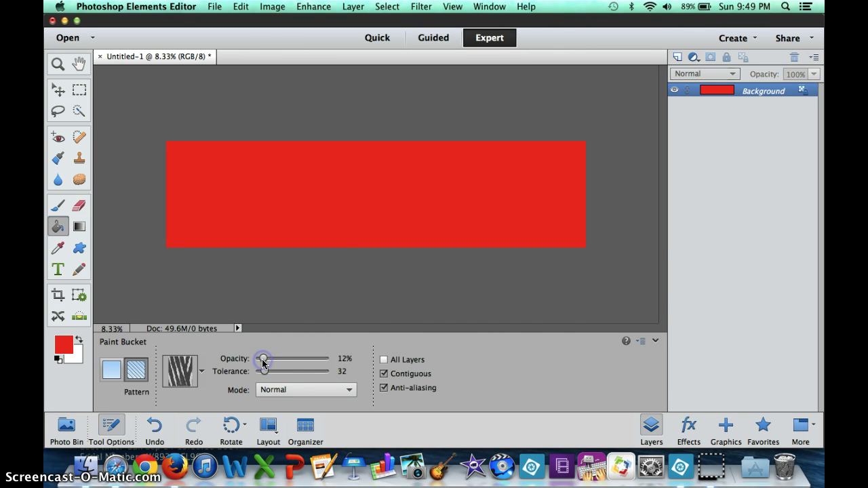
click(265, 372)
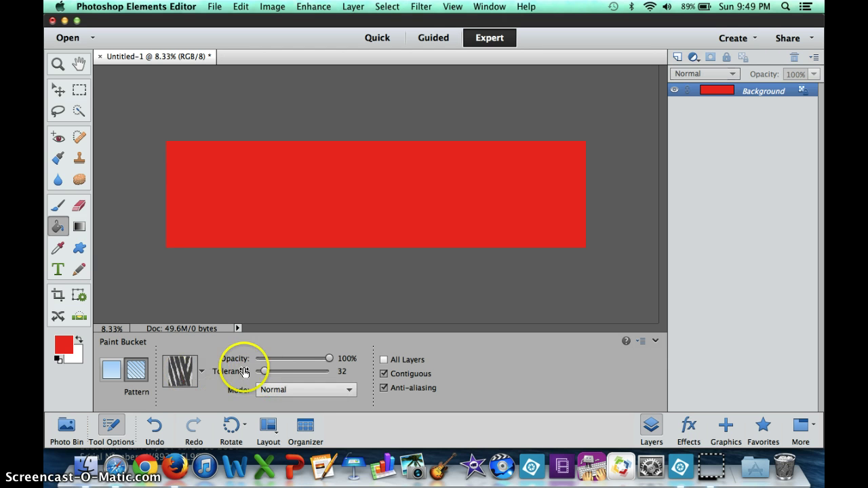
drag(265, 371, 278, 371)
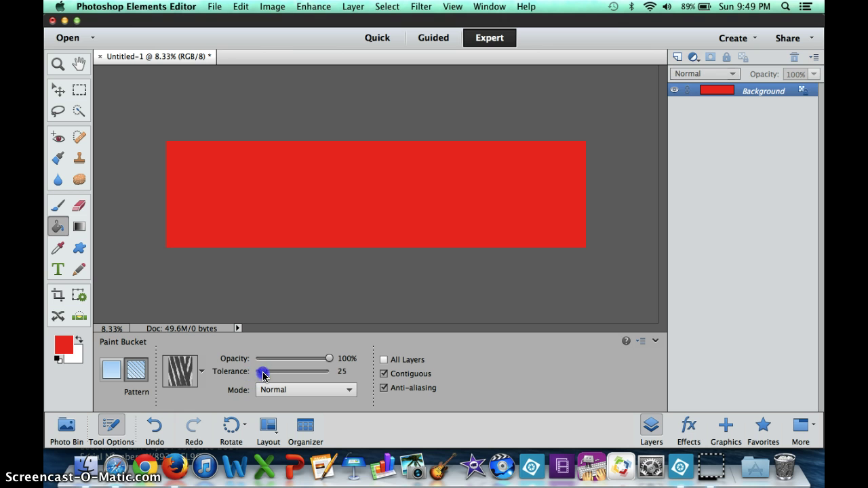
drag(264, 377, 266, 374)
- Browse the Rock Patterns and Grayscale Paper pattern sets, then return to the Default set
click(185, 369)
click(200, 374)
click(201, 373)
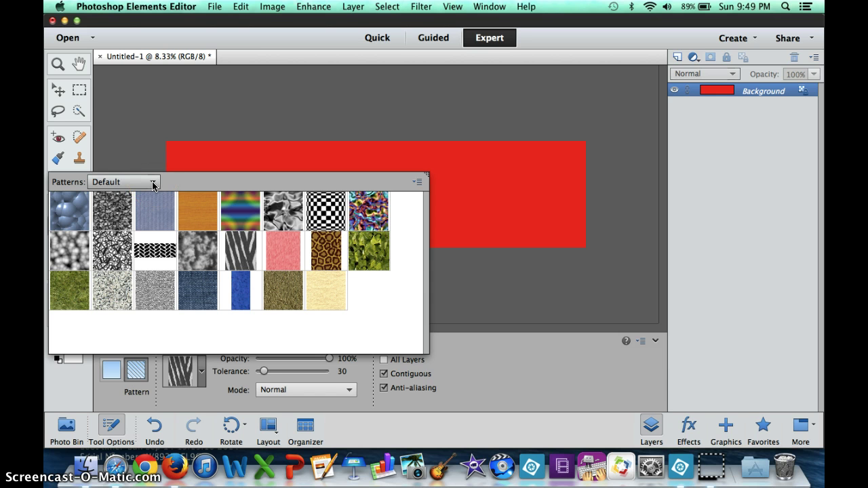
drag(152, 185, 134, 236)
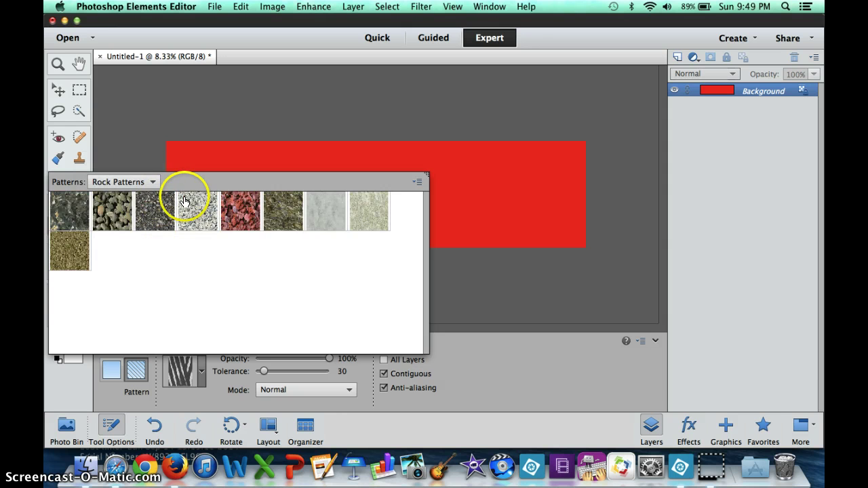
click(152, 182)
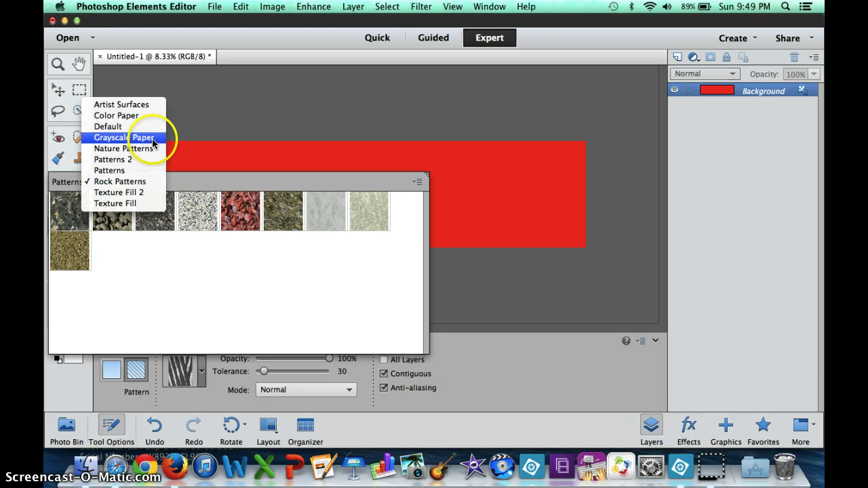
click(153, 139)
click(151, 183)
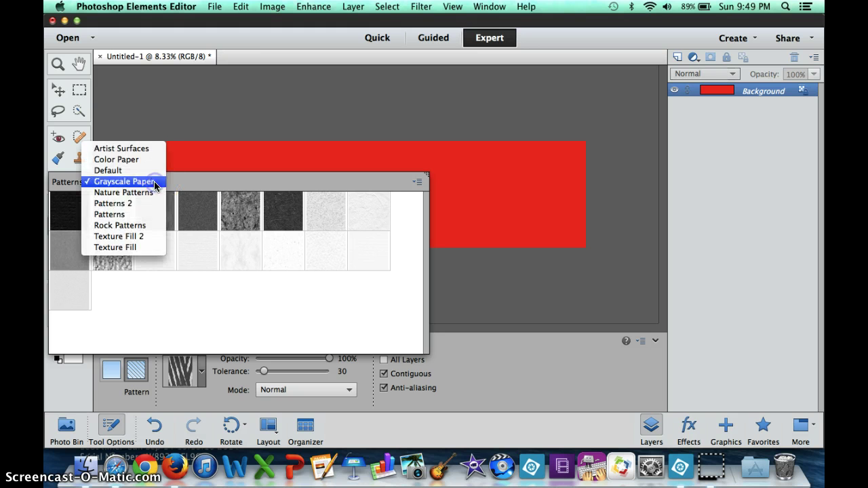
click(137, 171)
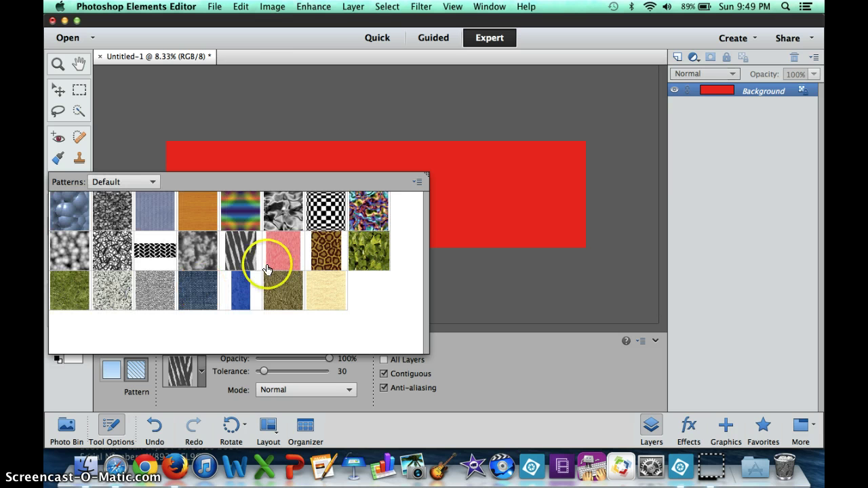
- Choose the zebra-stripe pattern from the Default set and fill the canvas with it
click(228, 264)
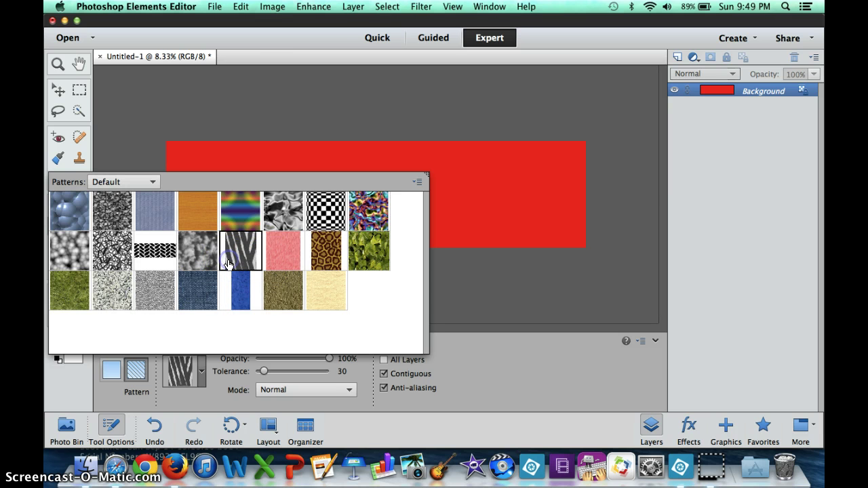
double_click(228, 264)
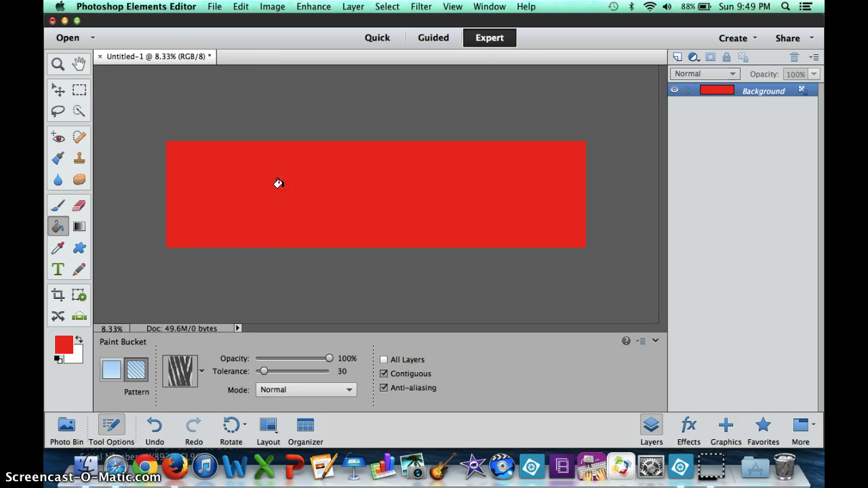
click(277, 184)
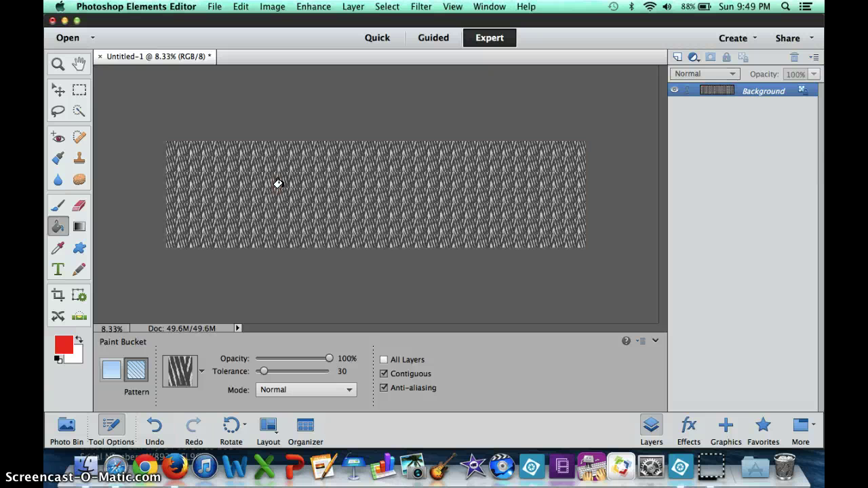
click(508, 142)
click(374, 222)
click(265, 229)
click(418, 204)
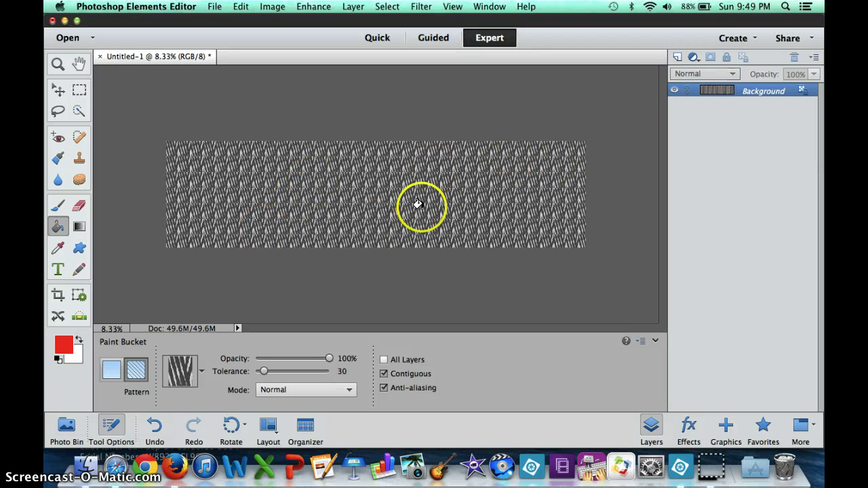
click(425, 215)
click(415, 208)
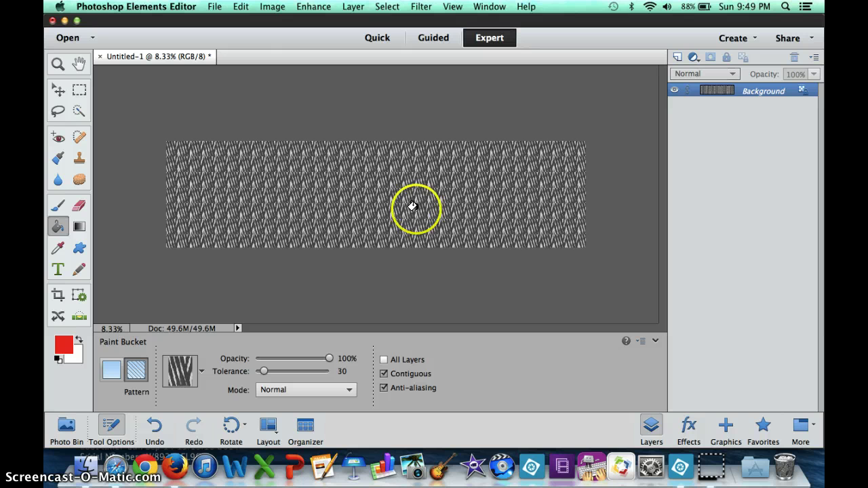
click(208, 271)
click(398, 133)
click(359, 174)
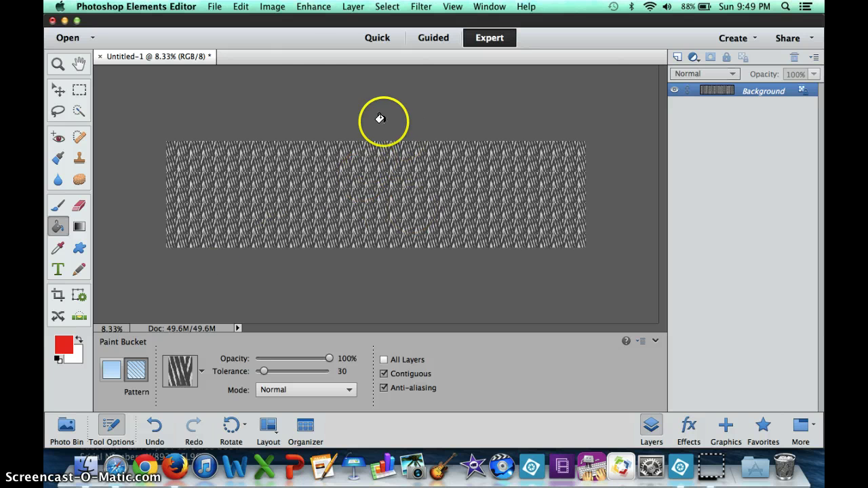
- Colorize the zebra pattern pink with a Hue/Saturation adjustment: hue 316, saturation 100 and lightness +1
click(323, 8)
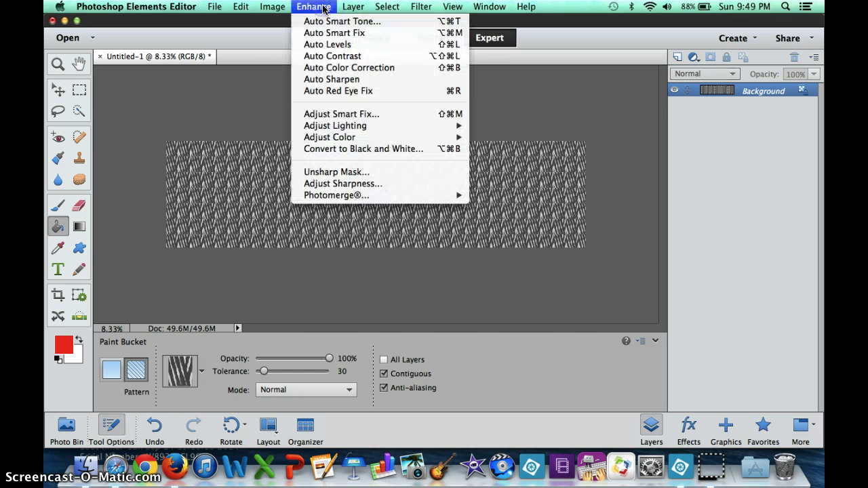
mouse_move(329, 139)
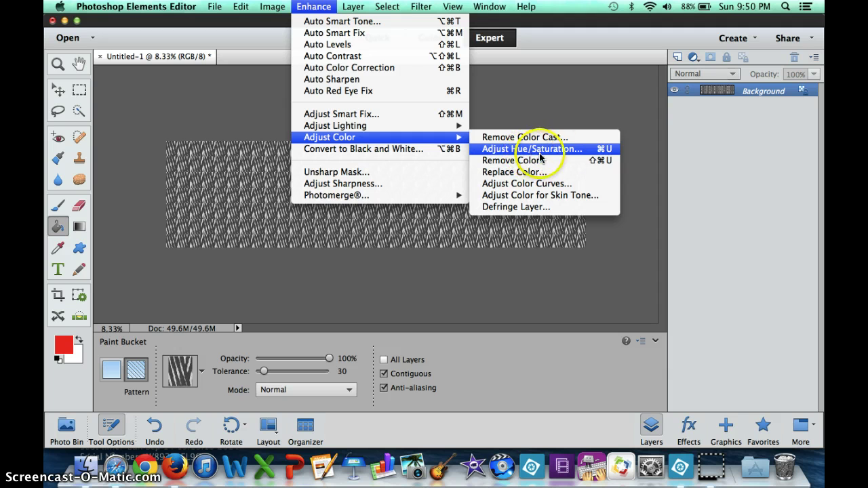
click(578, 152)
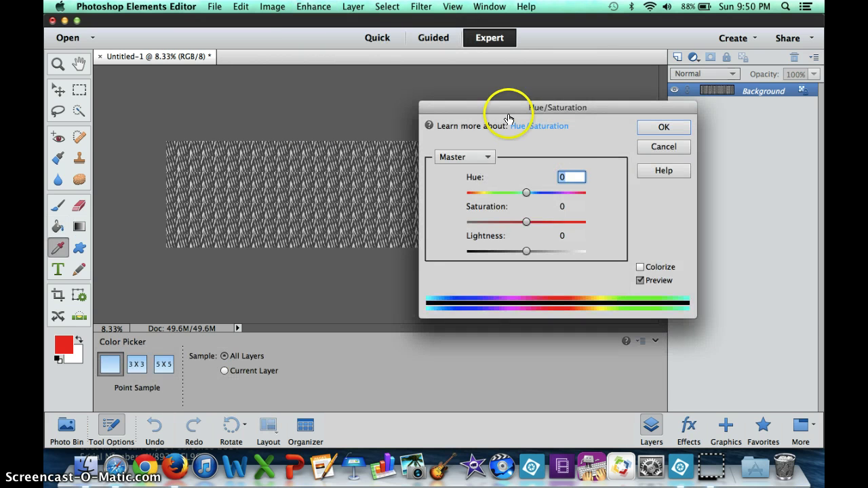
drag(525, 108, 656, 83)
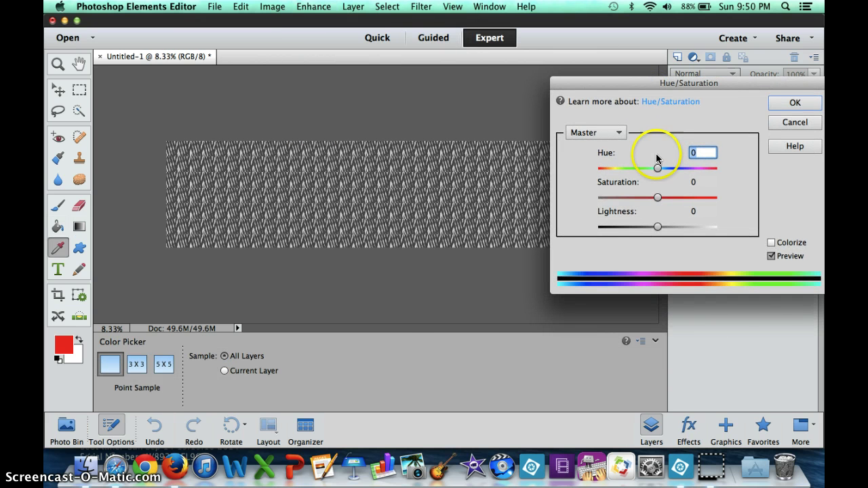
mouse_move(657, 170)
mouse_down()
mouse_move(644, 170)
mouse_move(684, 169)
mouse_move(659, 168)
mouse_up()
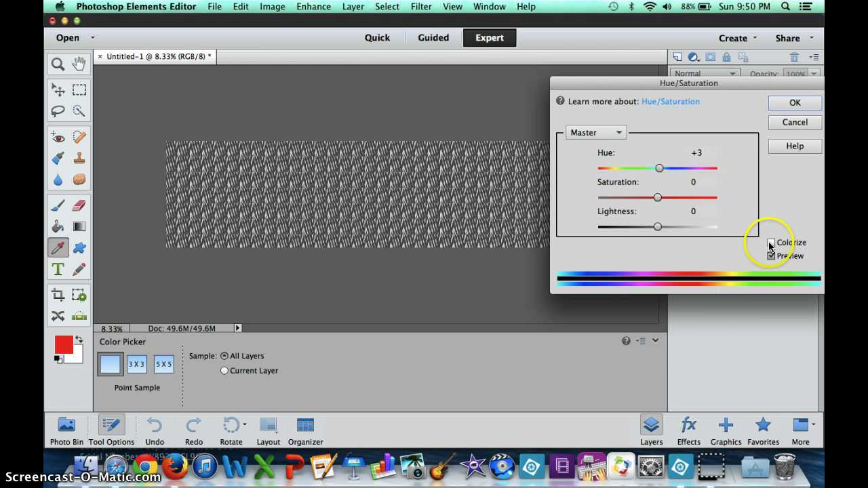
click(771, 243)
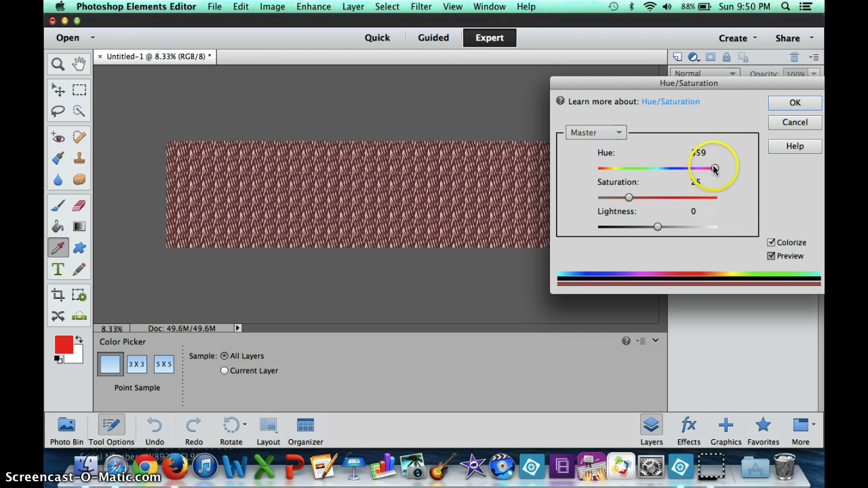
drag(685, 174, 719, 197)
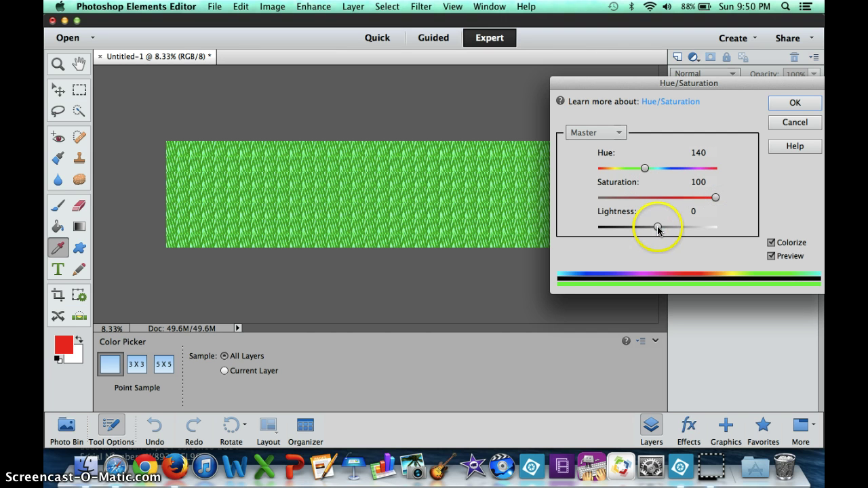
mouse_move(657, 229)
mouse_down()
mouse_move(613, 232)
mouse_move(696, 230)
mouse_move(659, 228)
mouse_up()
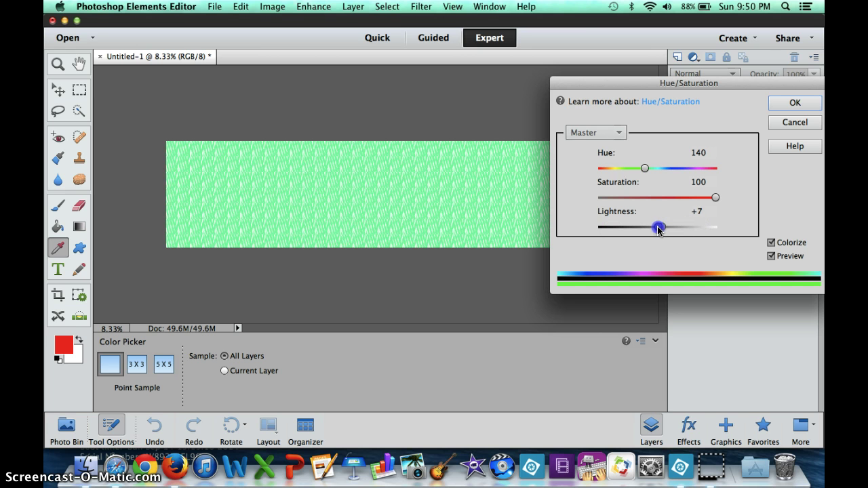
drag(654, 172, 702, 174)
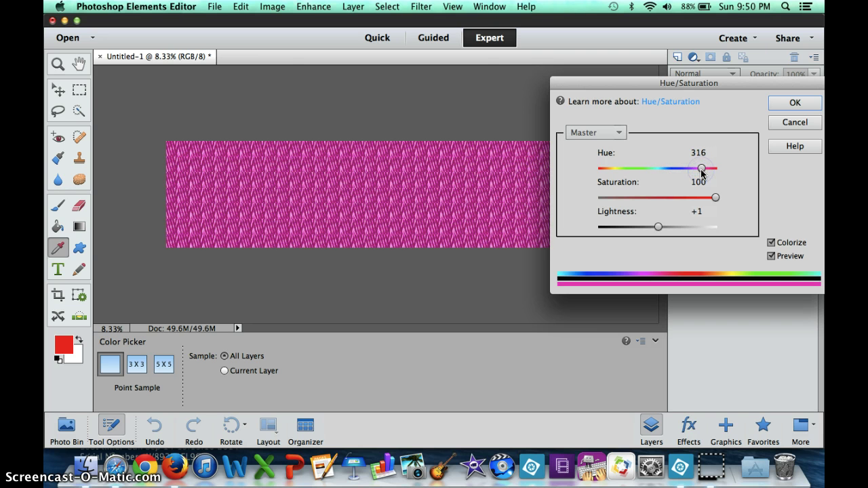
click(793, 102)
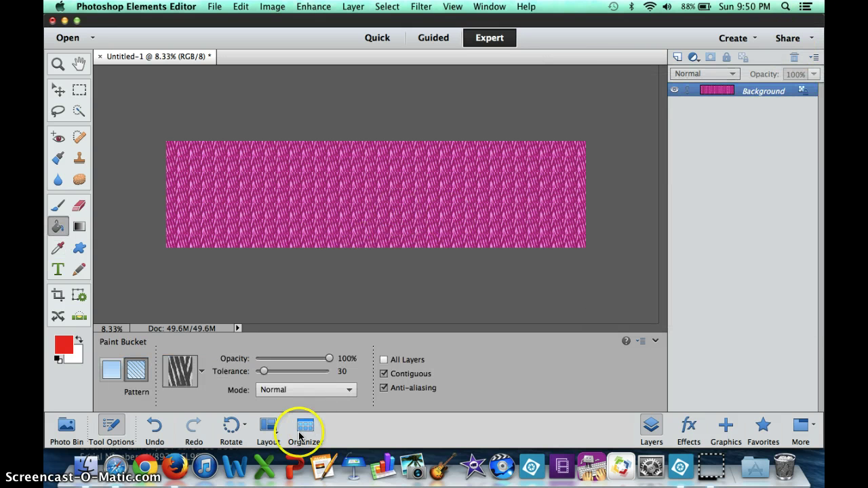
- Undo the Hue/Saturation adjustment and all Paint Bucket fills, back to the blank white canvas
click(149, 431)
click(152, 430)
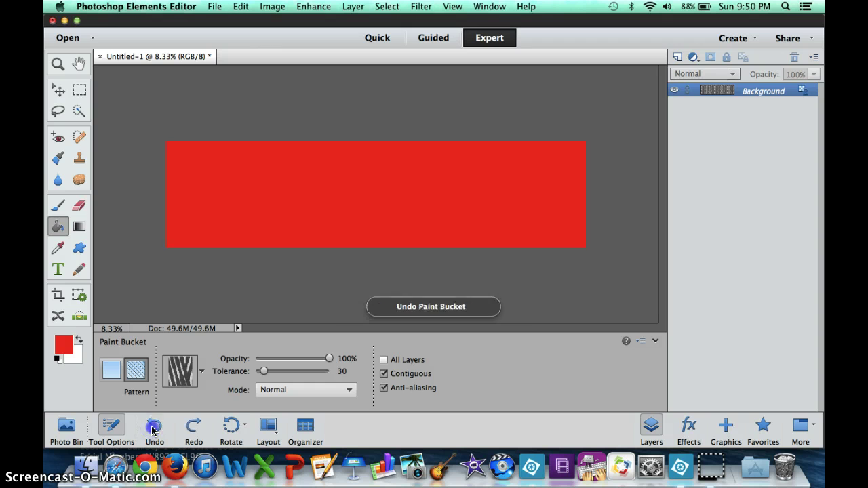
click(152, 430)
click(153, 430)
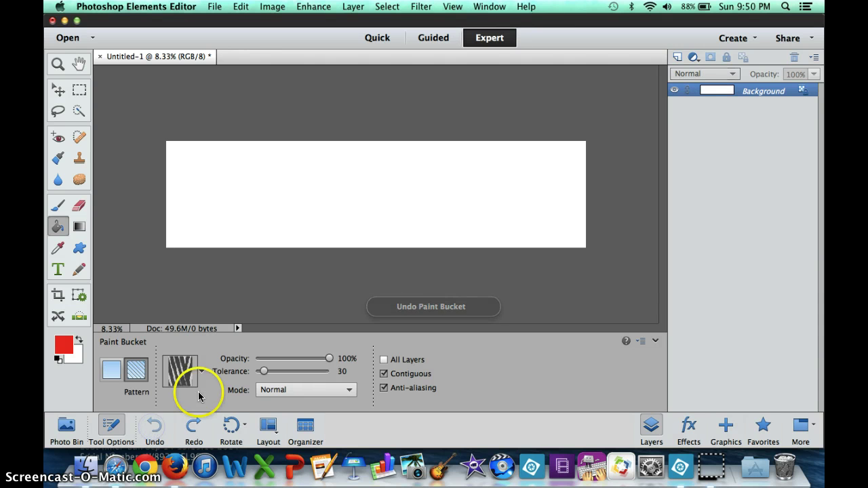
- Activate the Gradient tool, open its preset gallery and enlarge the gallery so all the gradients fit
click(79, 227)
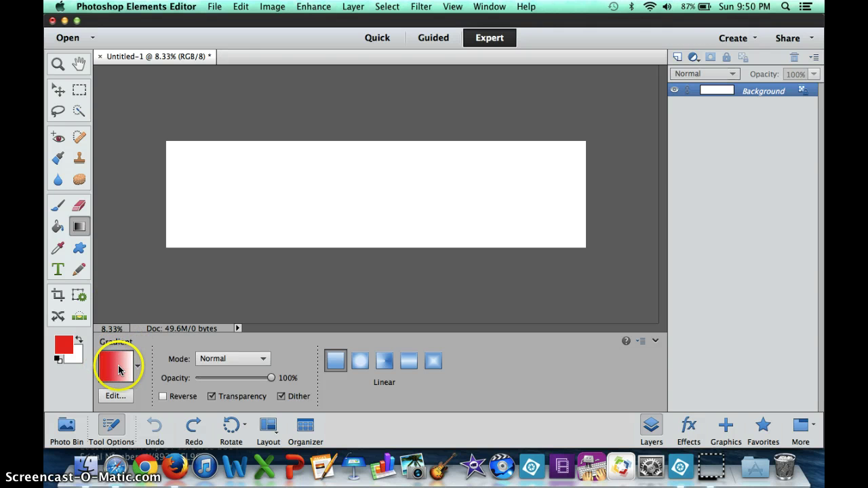
click(119, 370)
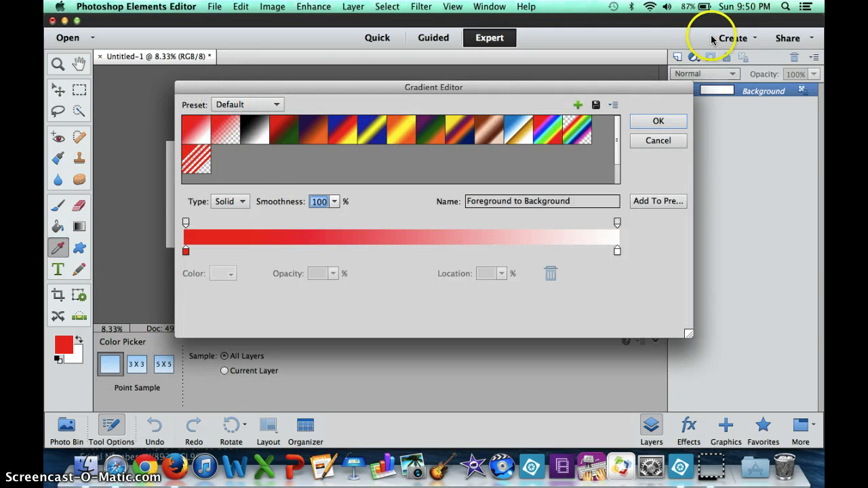
click(664, 140)
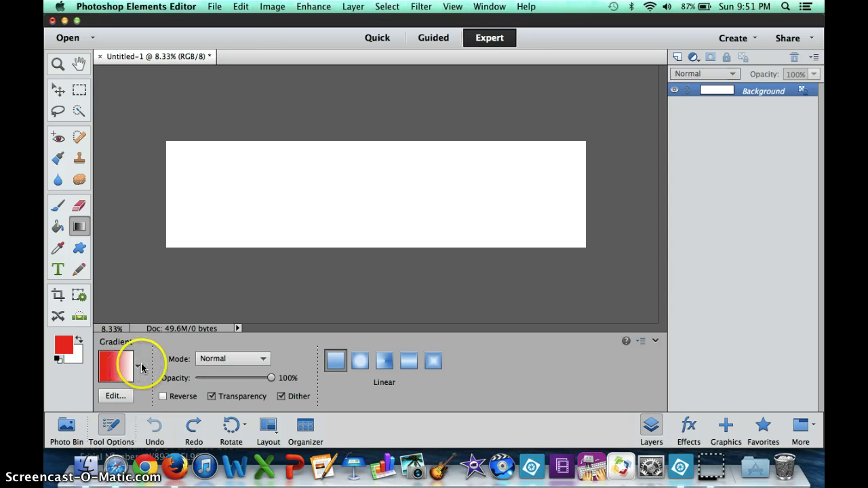
click(138, 367)
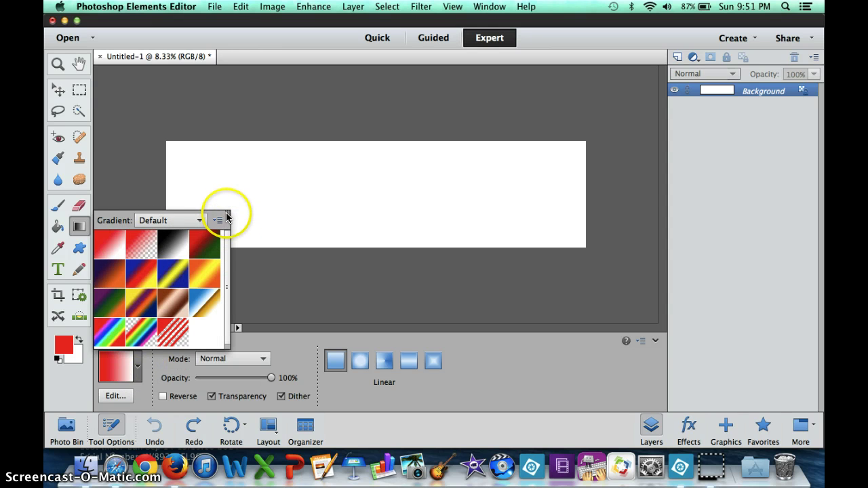
drag(228, 212, 439, 197)
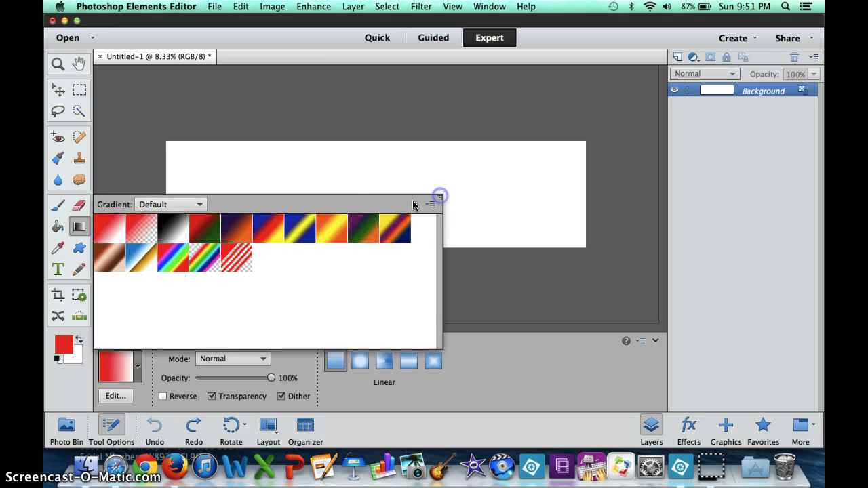
- Browse the Color Harmonies 2, Noise Samples and Simple gradient sets
click(199, 203)
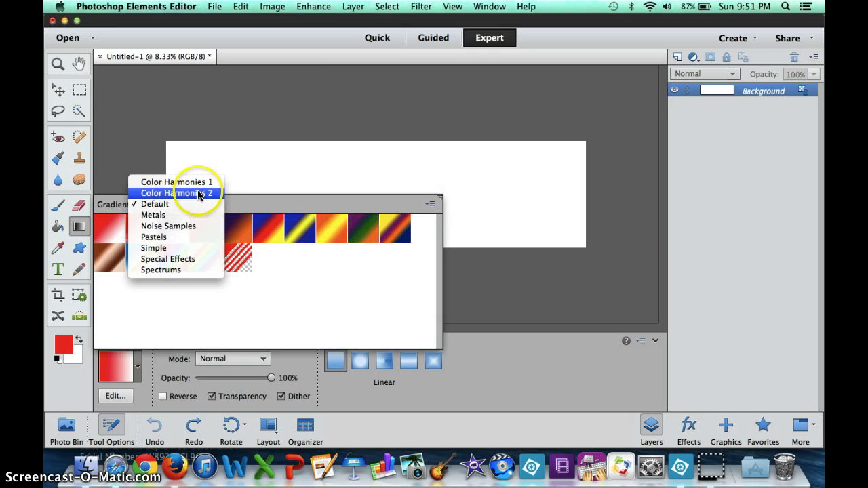
click(199, 193)
click(194, 210)
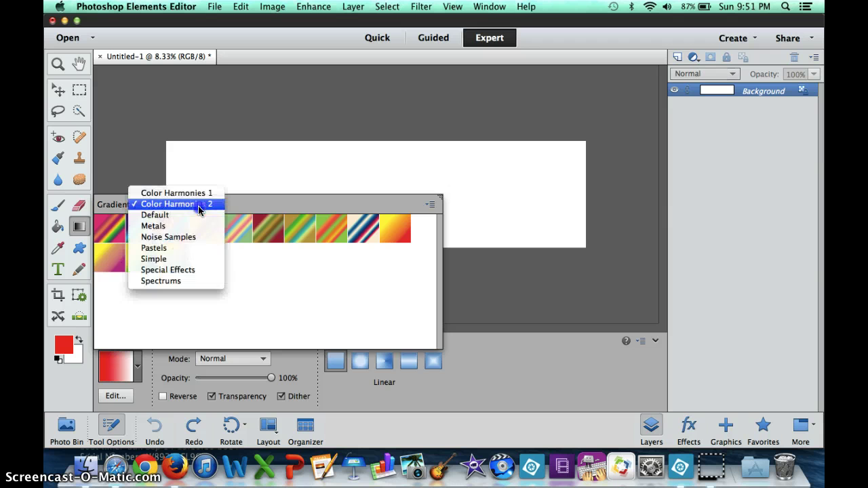
click(188, 235)
click(199, 204)
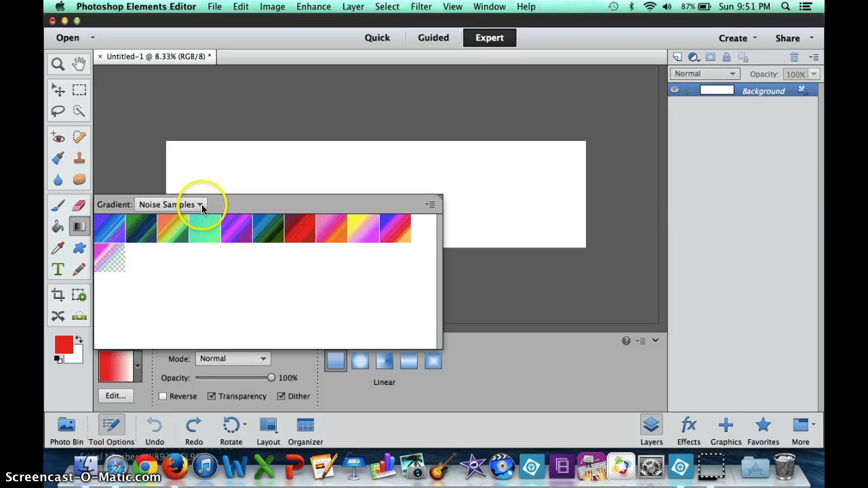
click(175, 226)
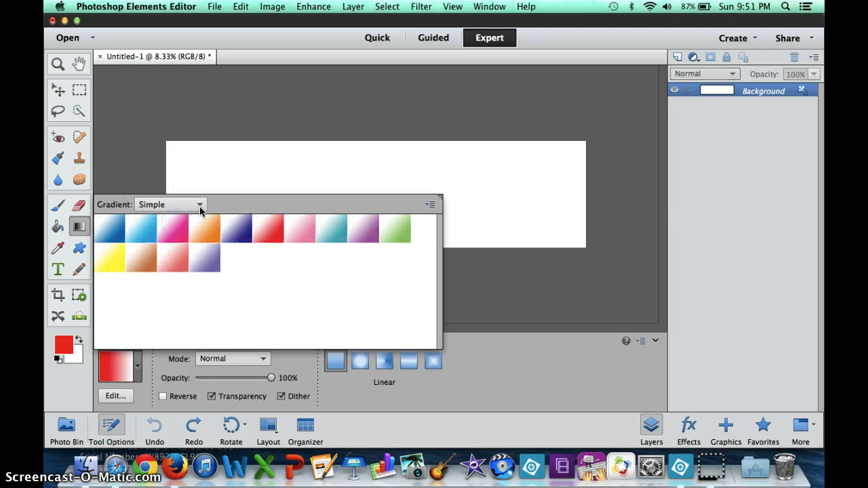
- Choose the grey-and-white gradient from the Metals set and fill the canvas with it as a horizontal linear gradient
click(200, 205)
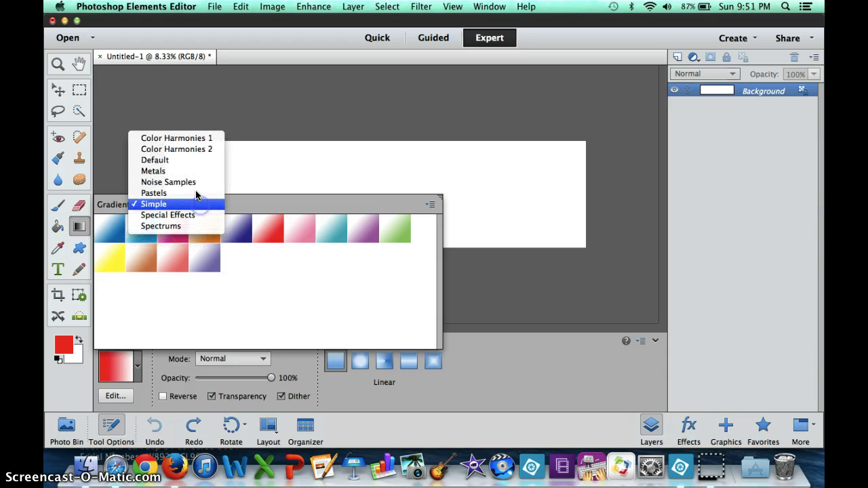
click(193, 171)
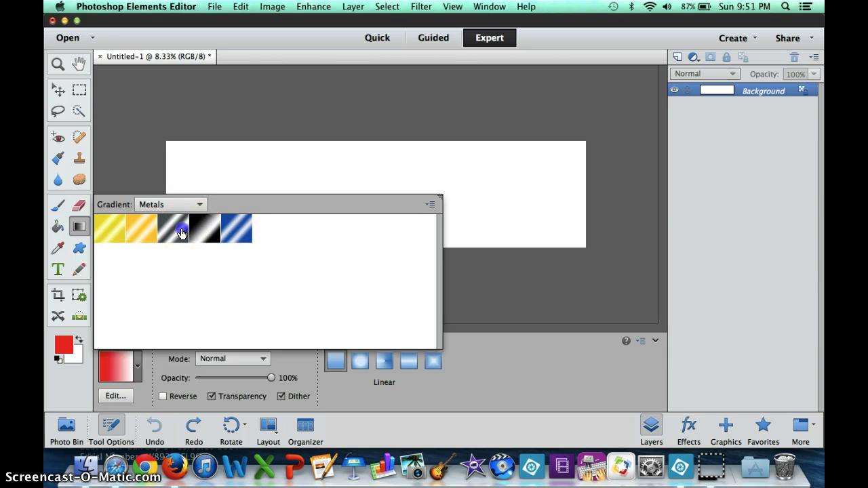
double_click(177, 228)
click(122, 361)
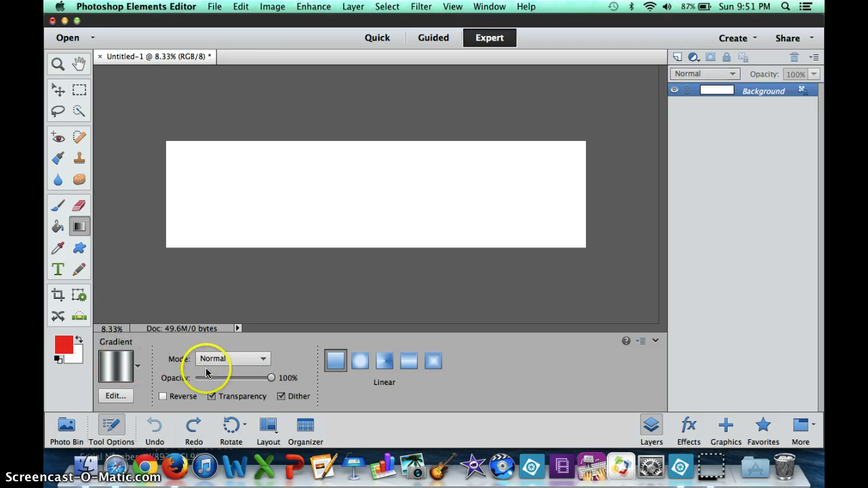
click(336, 360)
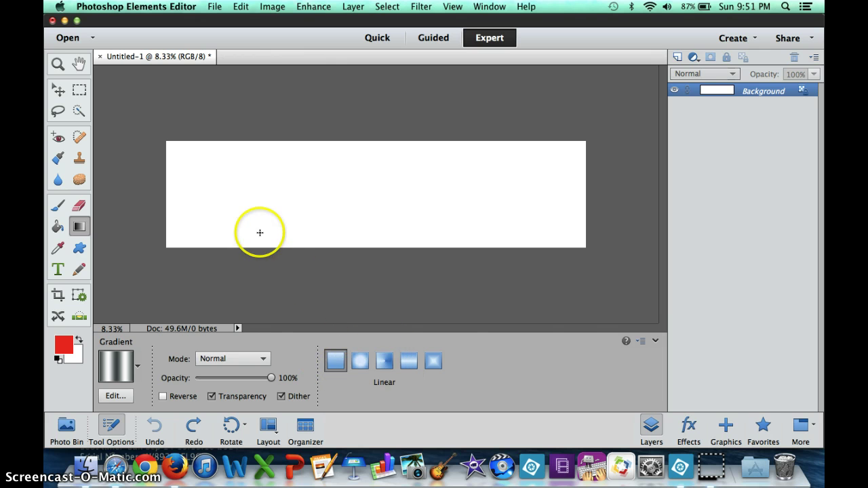
drag(202, 198, 202, 198)
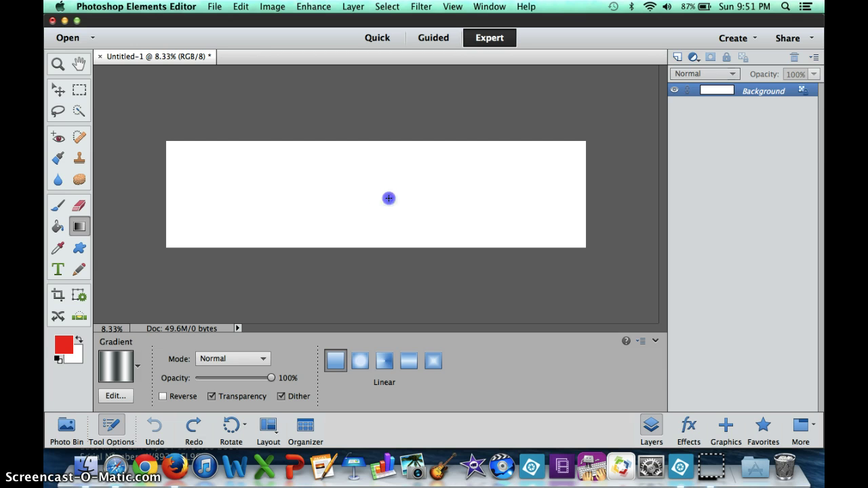
drag(518, 197, 519, 197)
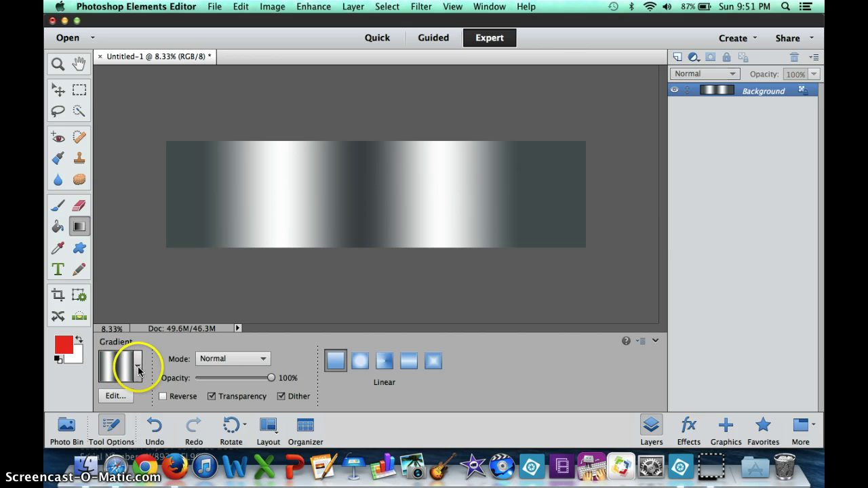
- Choose the foreground-to-background gradient, red to white, from the Default gradient set
click(134, 369)
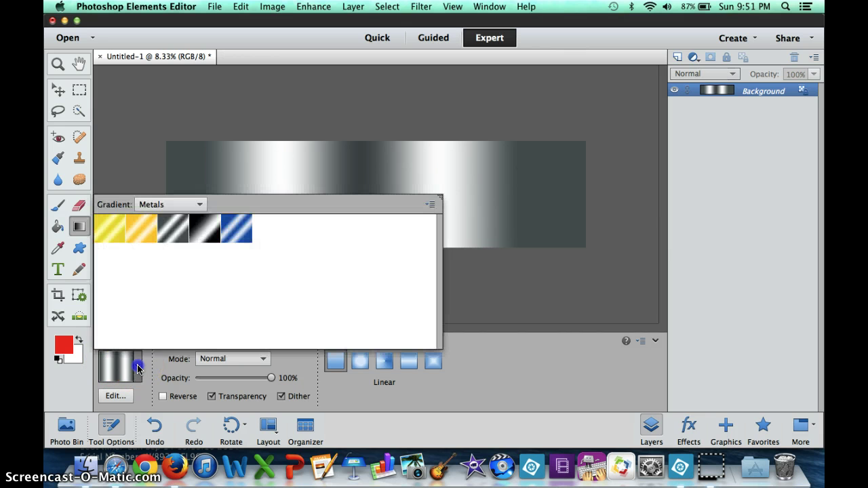
click(199, 205)
click(195, 193)
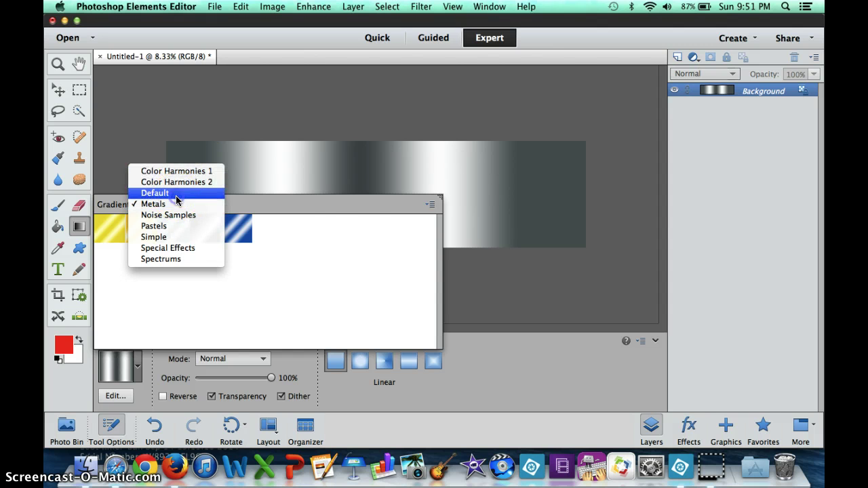
click(118, 231)
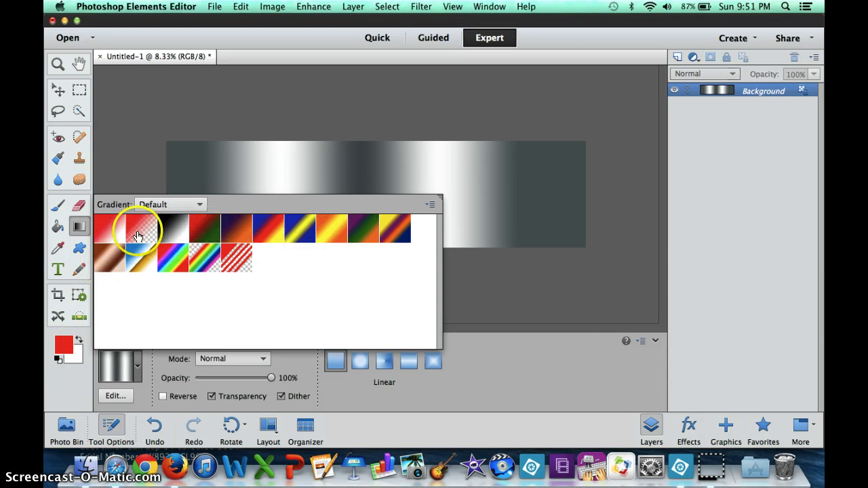
double_click(103, 229)
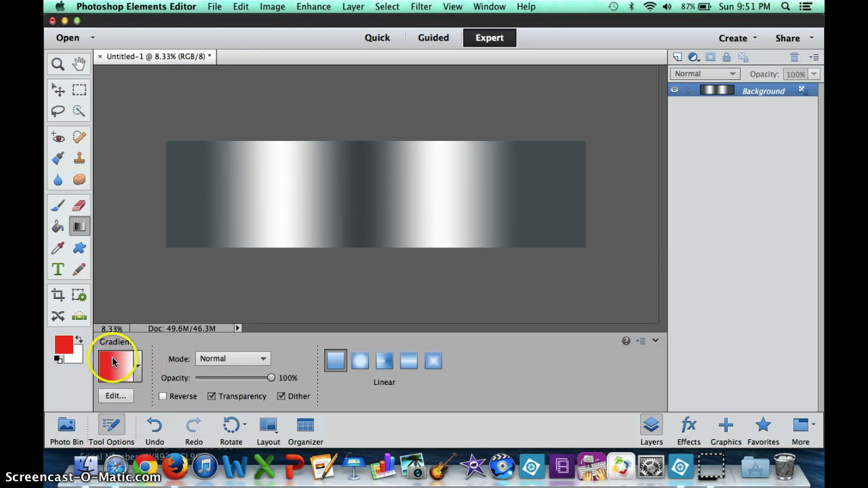
- Set the background colour to bright orange and fill the canvas with a linear red-to-orange gradient running from the middle towards the right edge
click(78, 356)
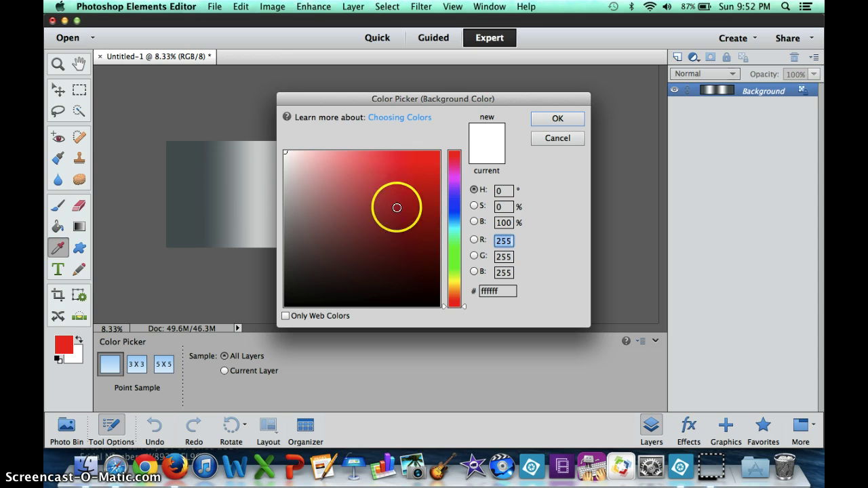
drag(400, 209, 436, 263)
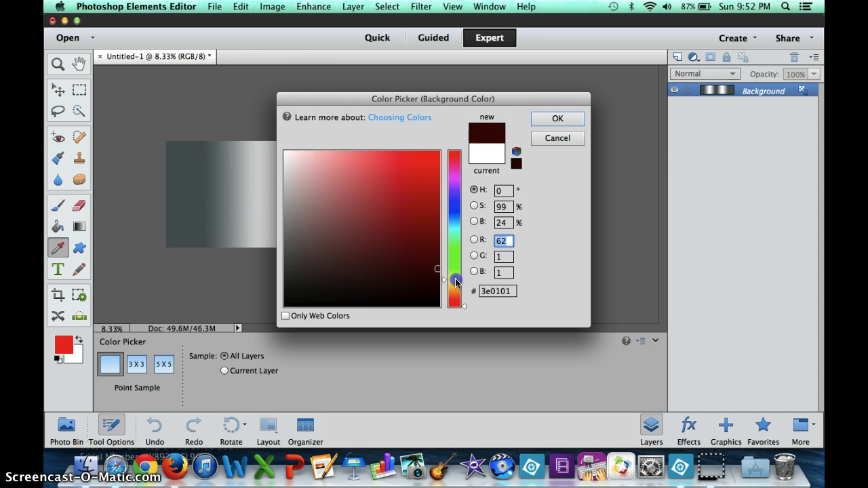
drag(465, 289, 465, 293)
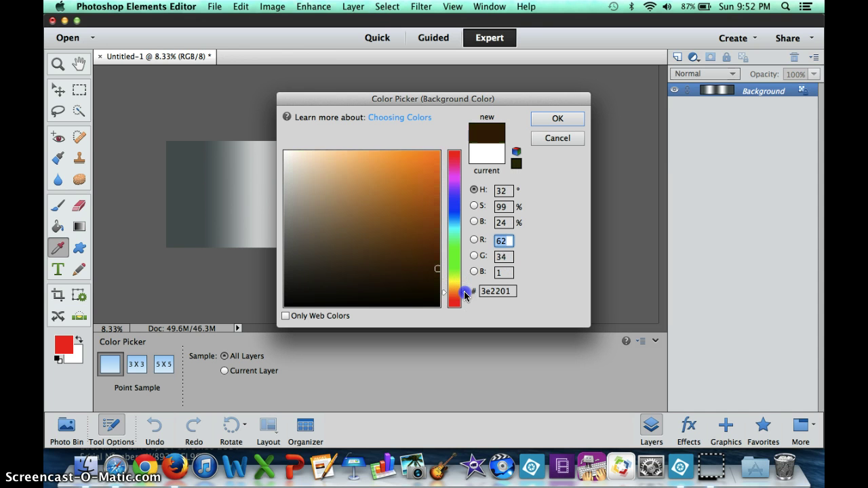
click(433, 153)
click(557, 118)
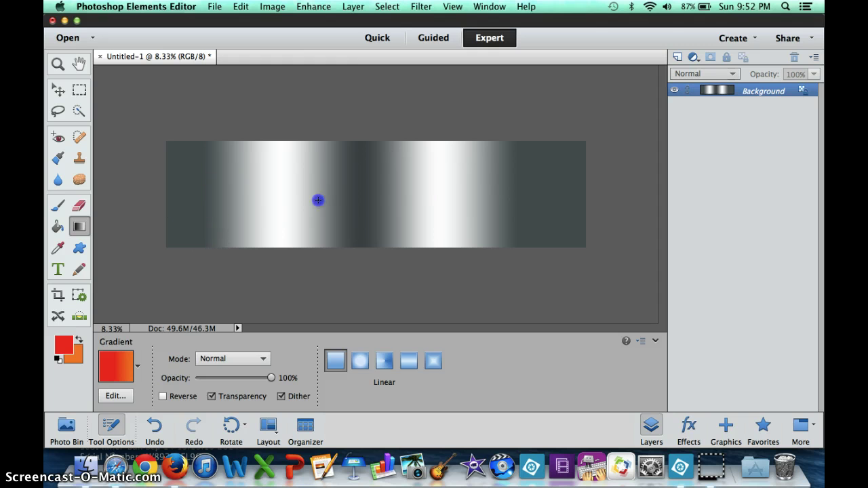
drag(513, 195, 546, 199)
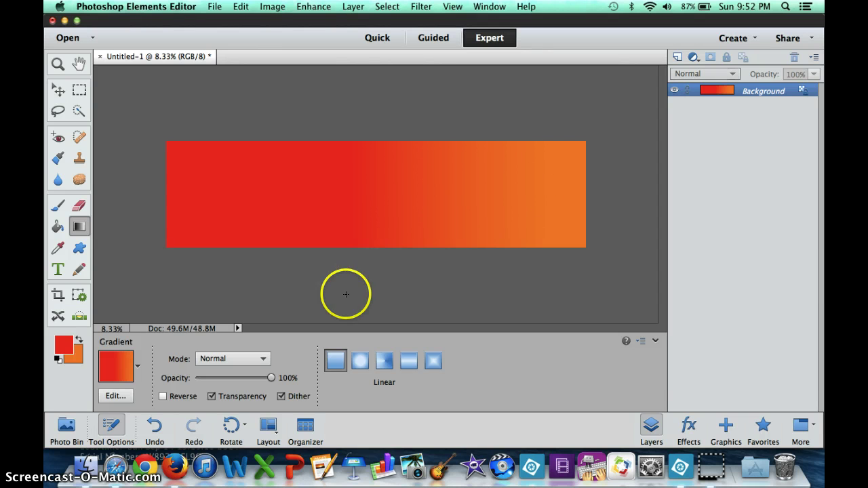
- Try the Radial, Angle and Reflected gradient types by filling the canvas with each in turn
click(359, 362)
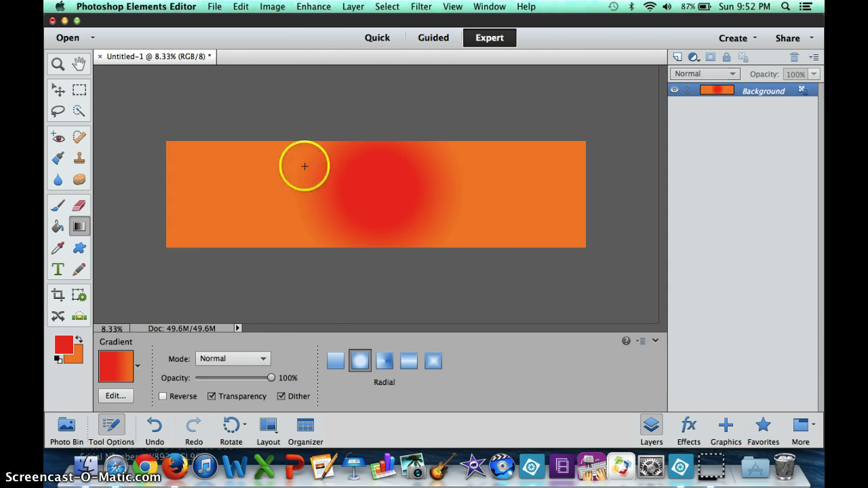
click(384, 360)
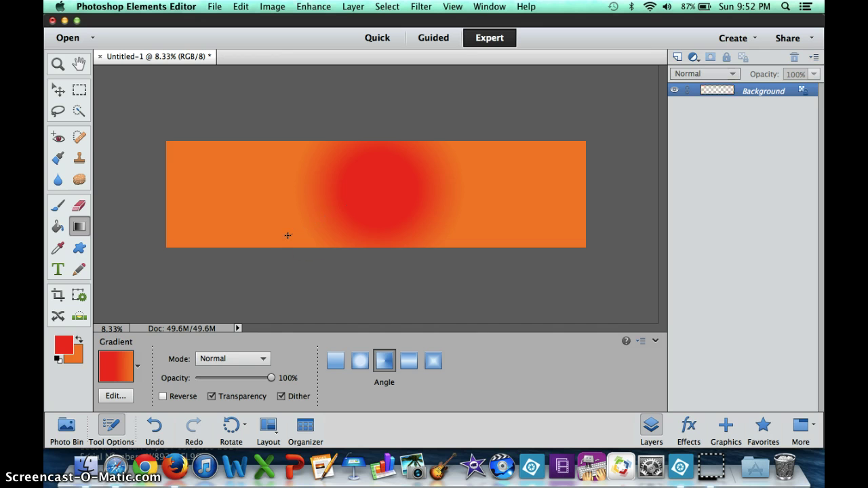
drag(287, 235, 288, 235)
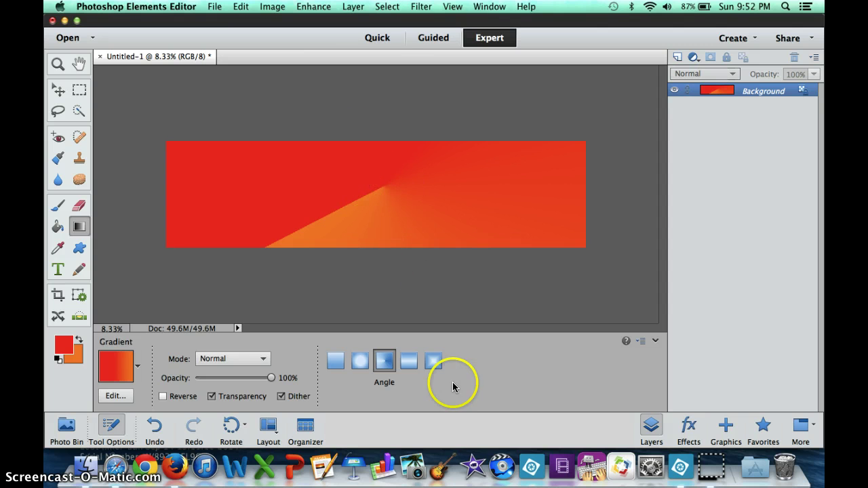
click(409, 362)
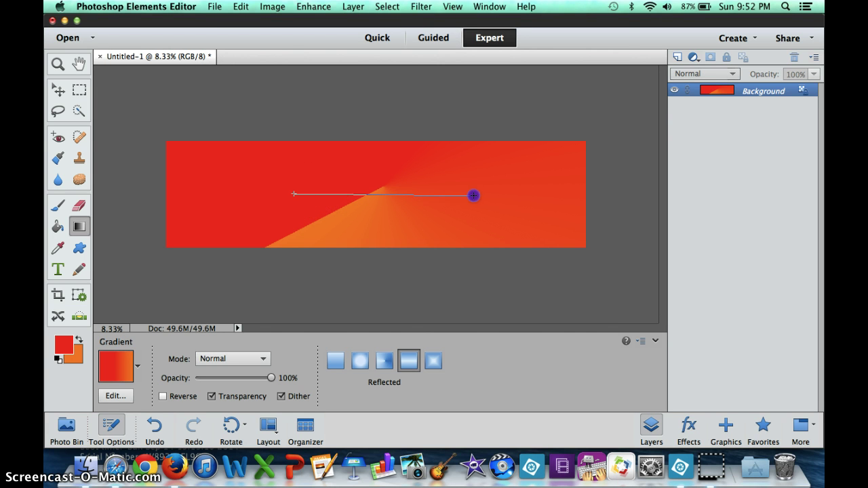
drag(366, 195, 473, 195)
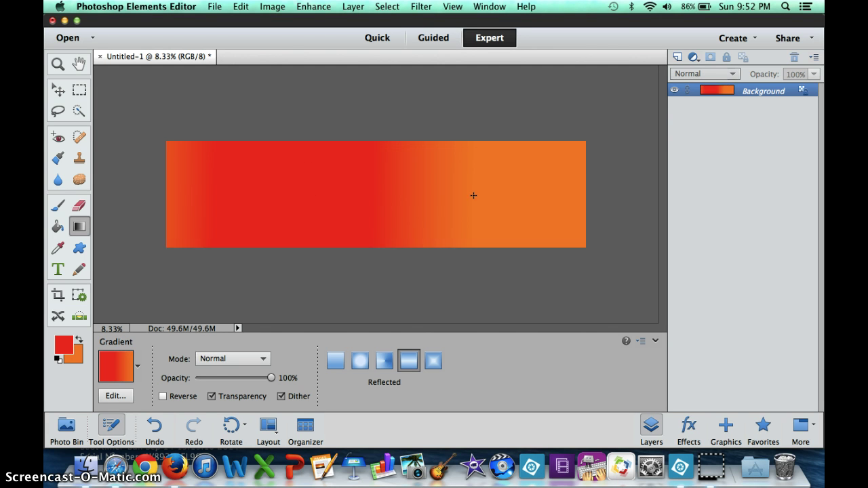
- Fill the canvas with a Diamond gradient from the centre, and redraw it longer, out to near the left edge
click(433, 365)
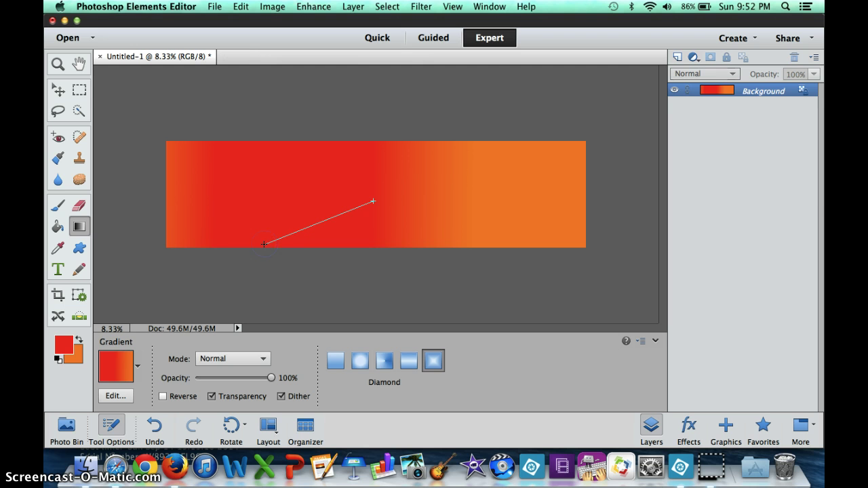
drag(366, 196, 263, 244)
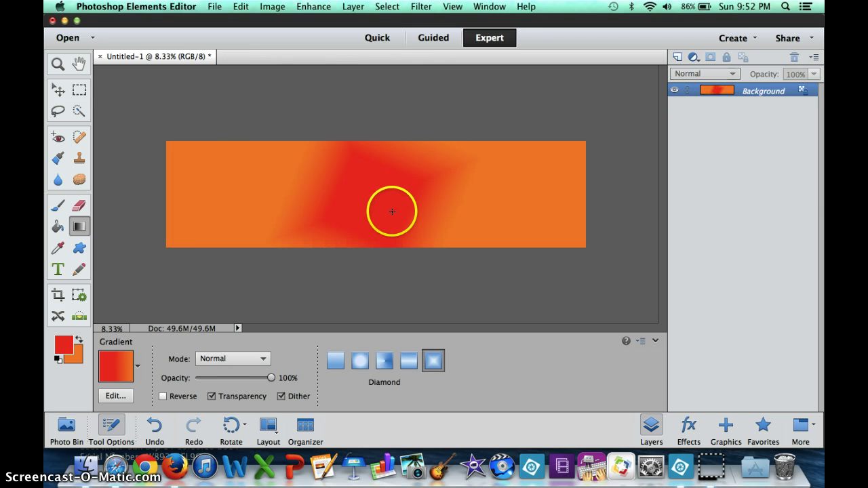
drag(383, 196, 383, 196)
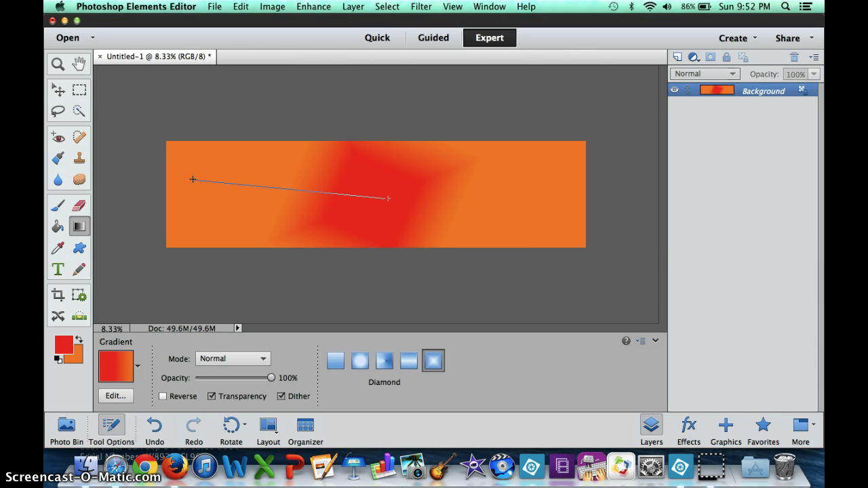
drag(193, 179, 192, 179)
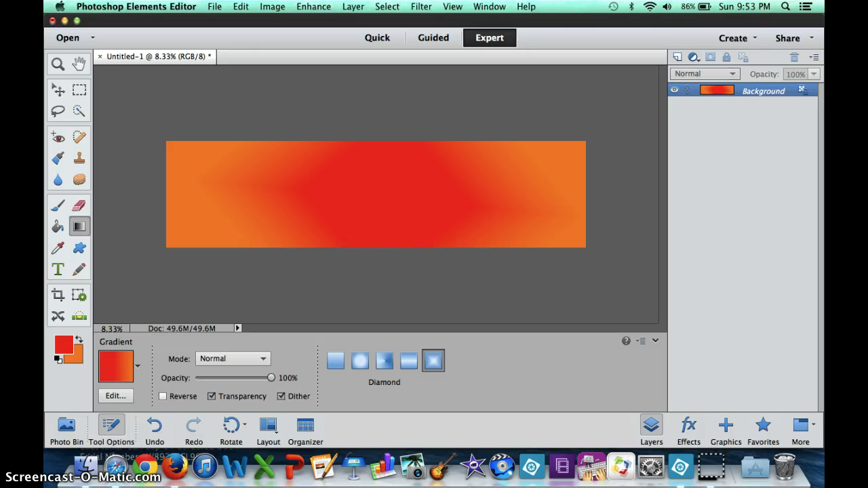
- Switch to the Paint Bucket tool and change its fill from pattern to solid foreground colour
click(59, 229)
click(111, 369)
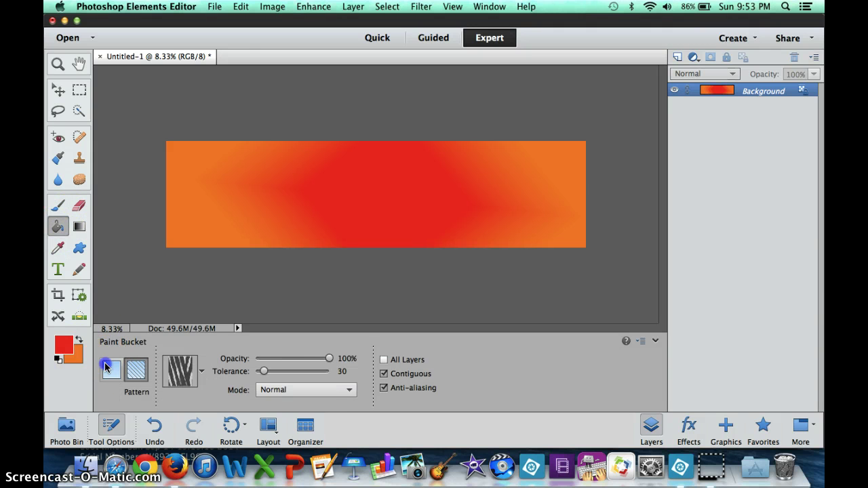